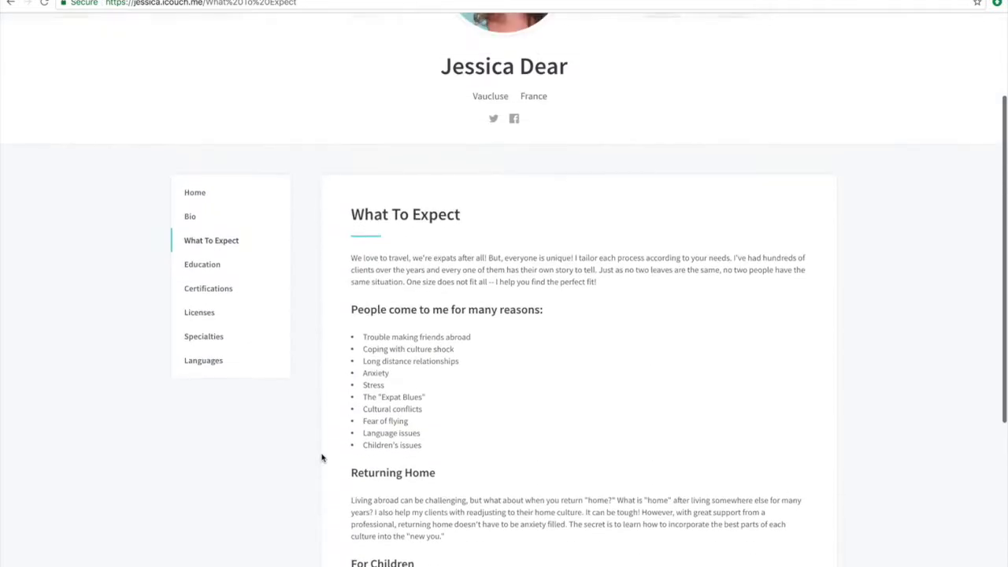
- Look over the sample therapist website's home page sections, including the full What To Expect section
click(207, 266)
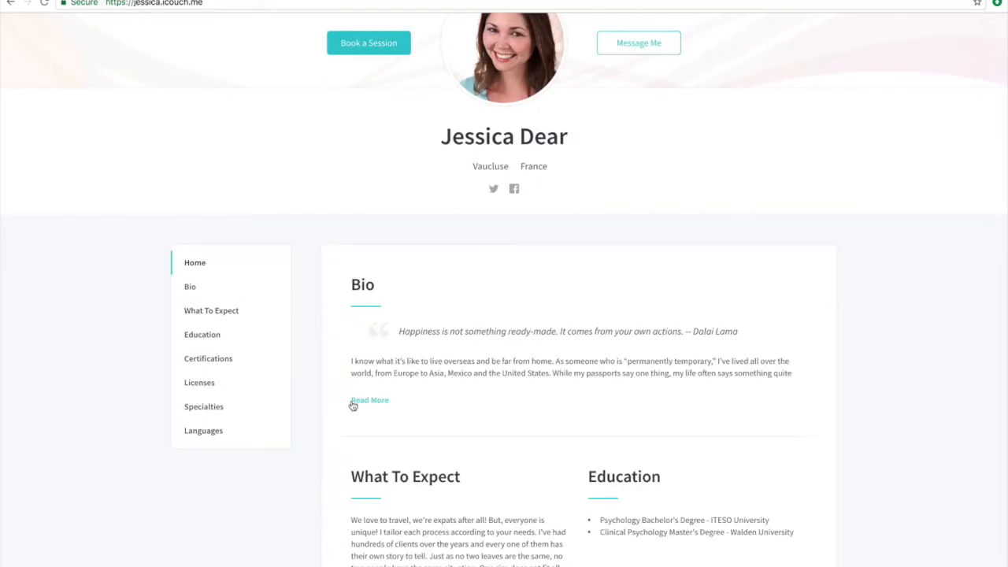
scroll(354, 405, down, 5)
scroll(354, 405, down, 1)
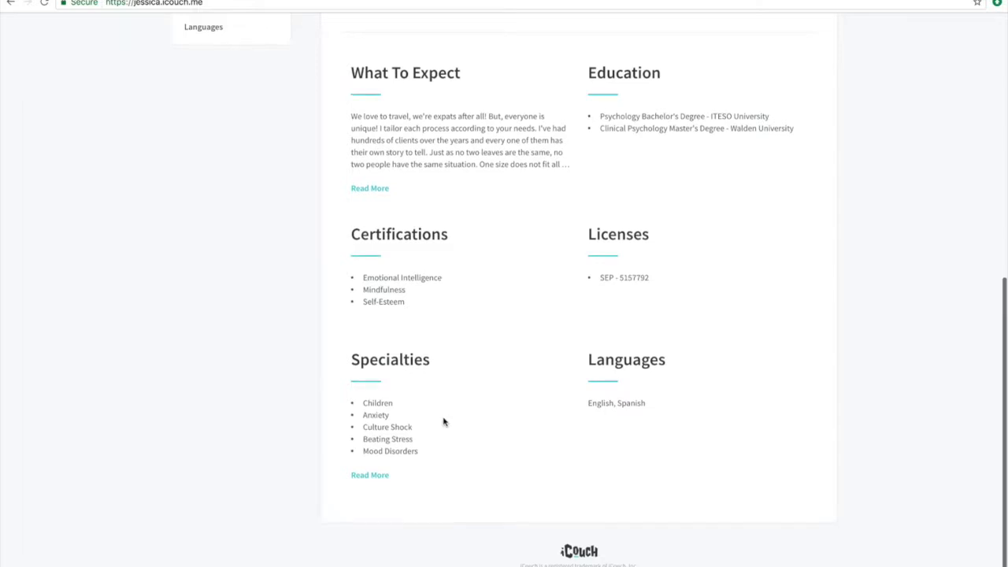
scroll(444, 421, up, 2)
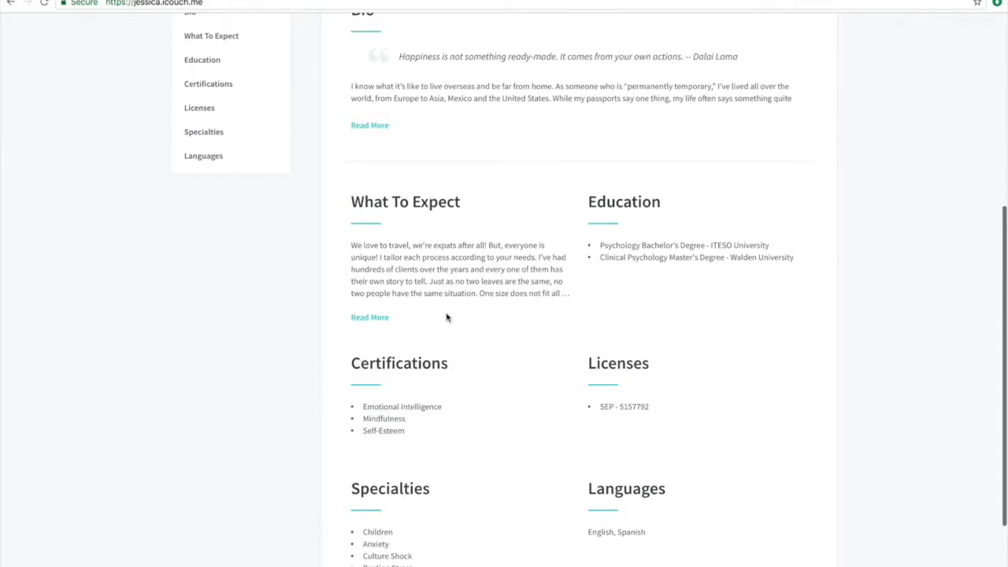
click(362, 318)
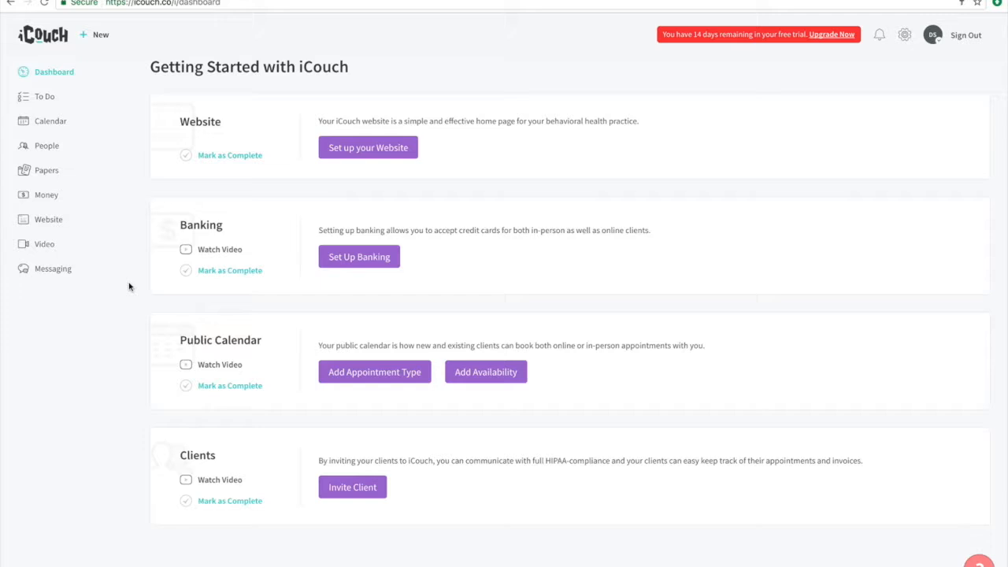
- In the website setup, upload the black-and-white profile photo from Box Sync and enable Published and Visible in Search
click(358, 151)
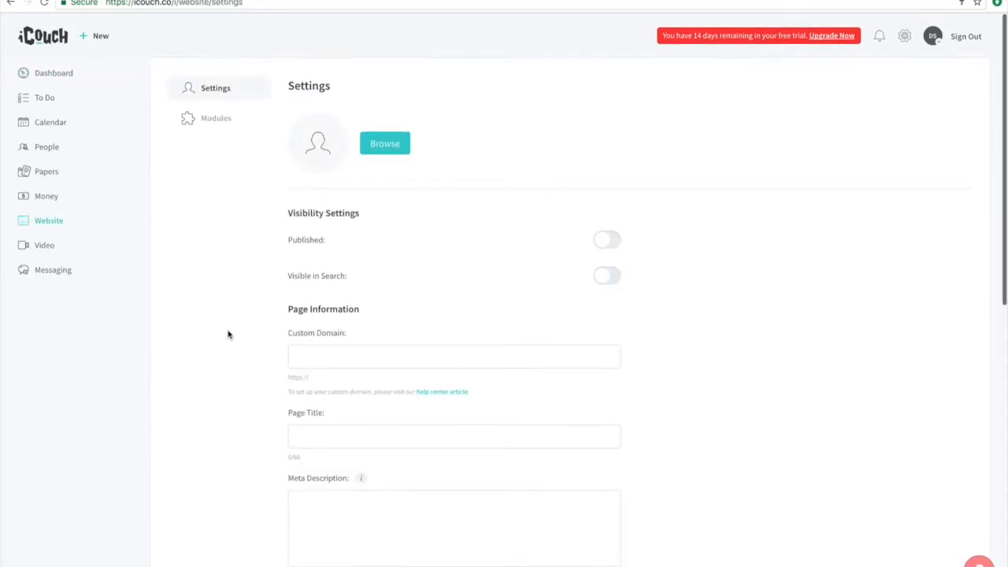
click(388, 143)
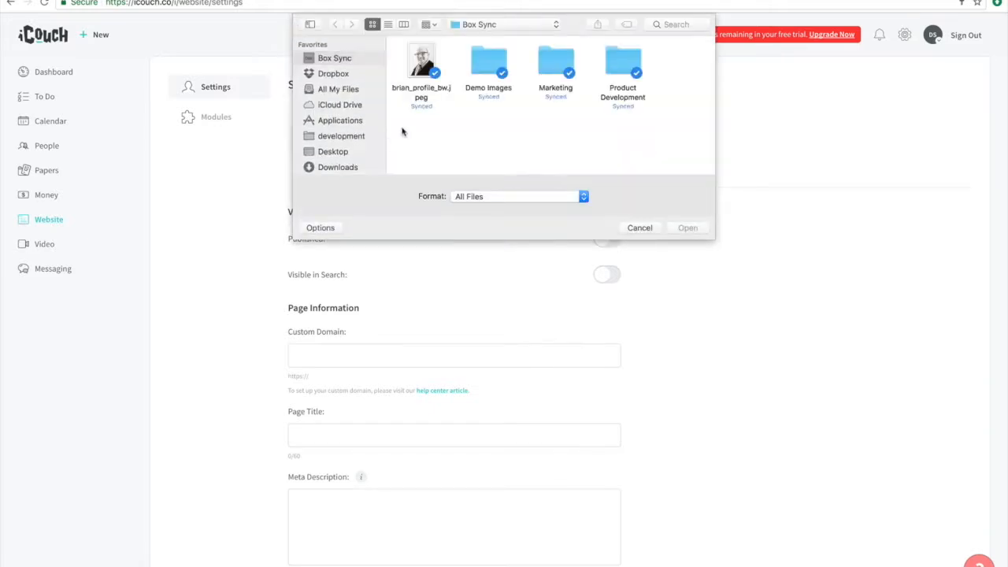
click(430, 67)
click(688, 227)
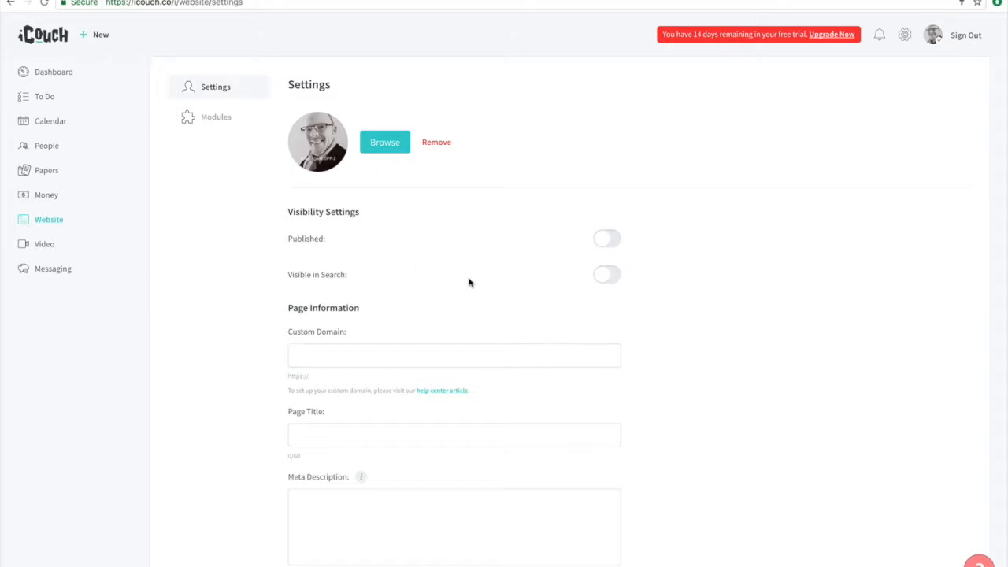
click(604, 244)
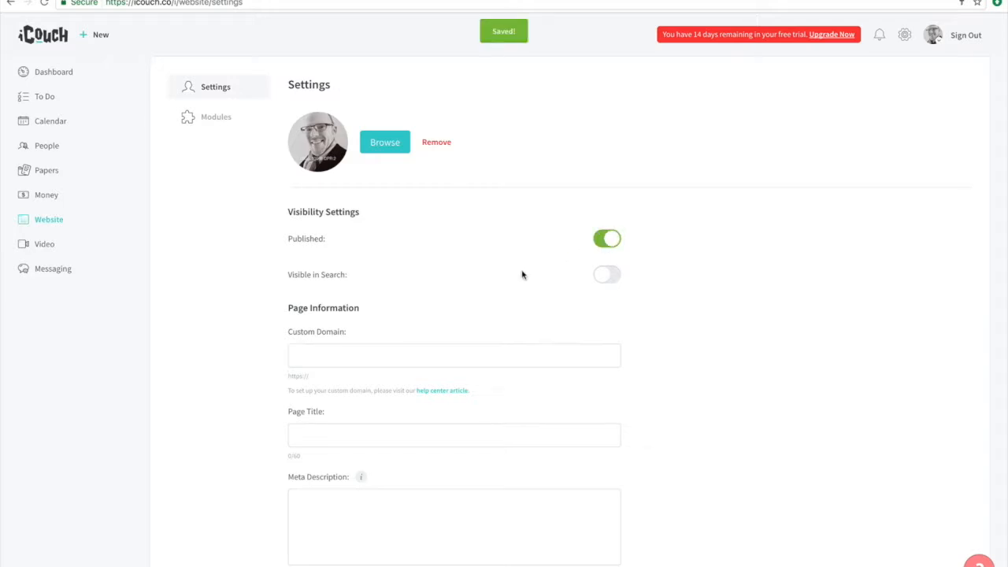
click(603, 278)
- Set the page title to "Expert Therapist" and the meta description to "I am an expert therapist."
scroll(265, 307, down, 2)
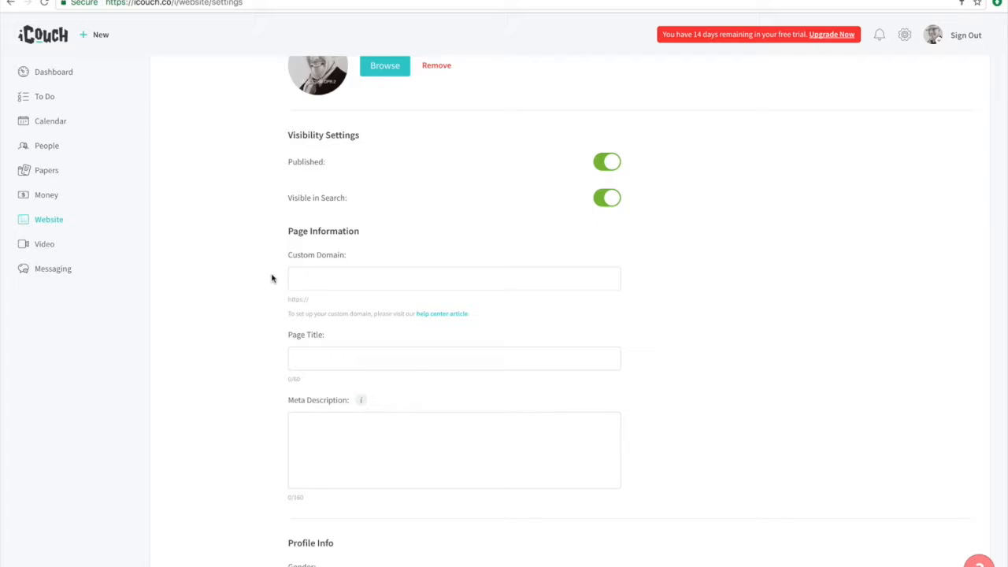
scroll(262, 331, down, 1)
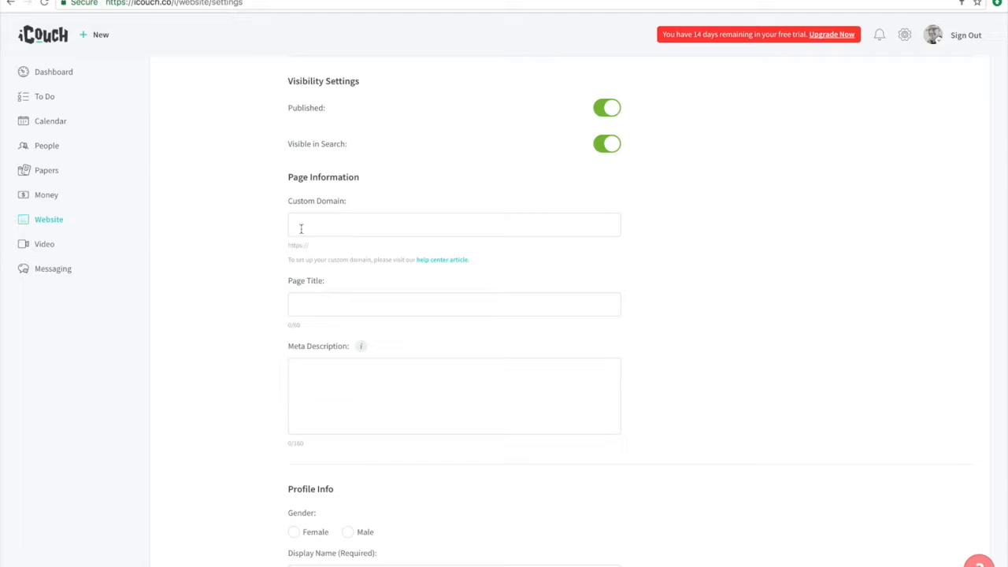
click(324, 304)
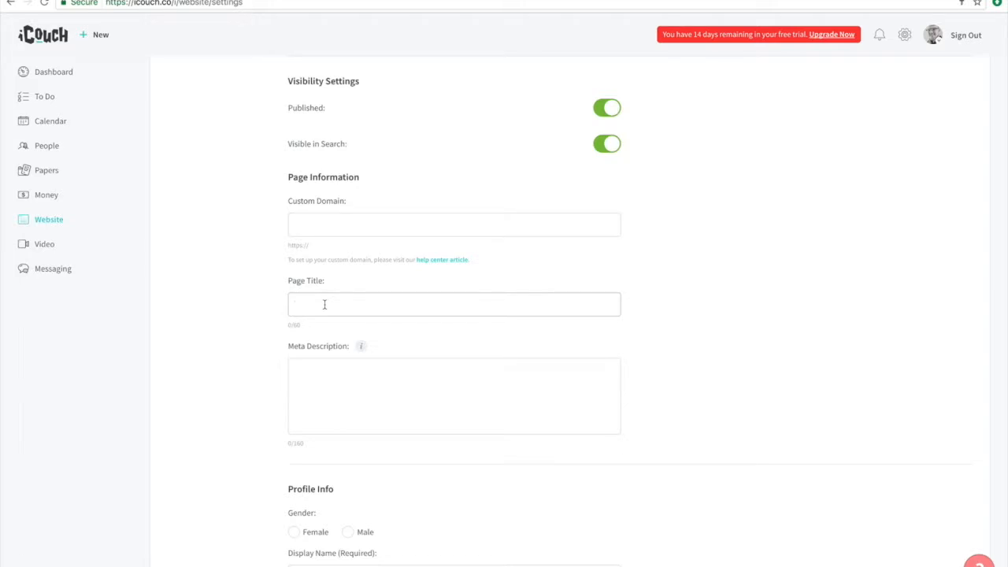
text(Expert Therapist)
click(300, 375)
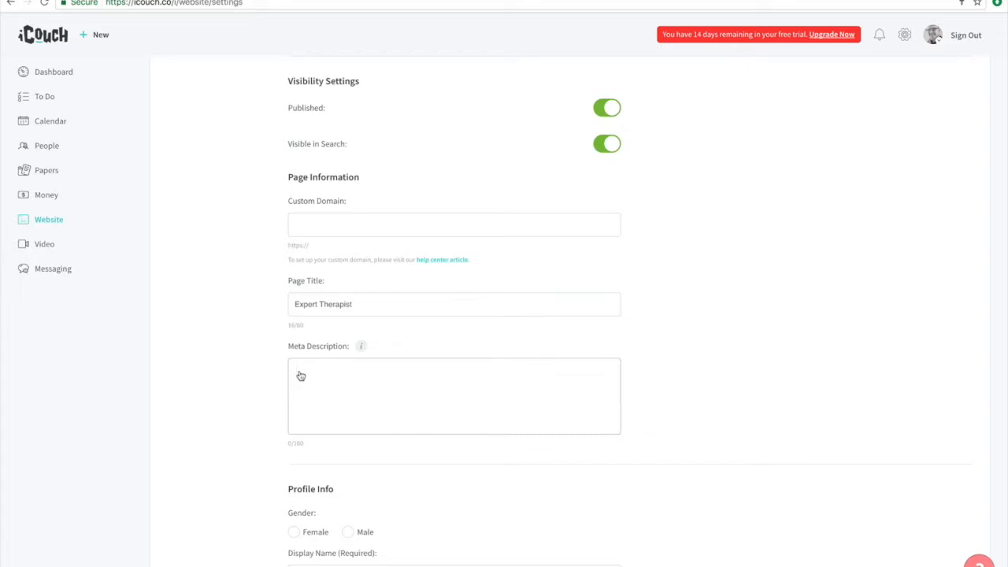
text(I am an expert therapist)
- Set the profile's gender to Male and append ", M.A." to the display name
scroll(270, 380, down, 4)
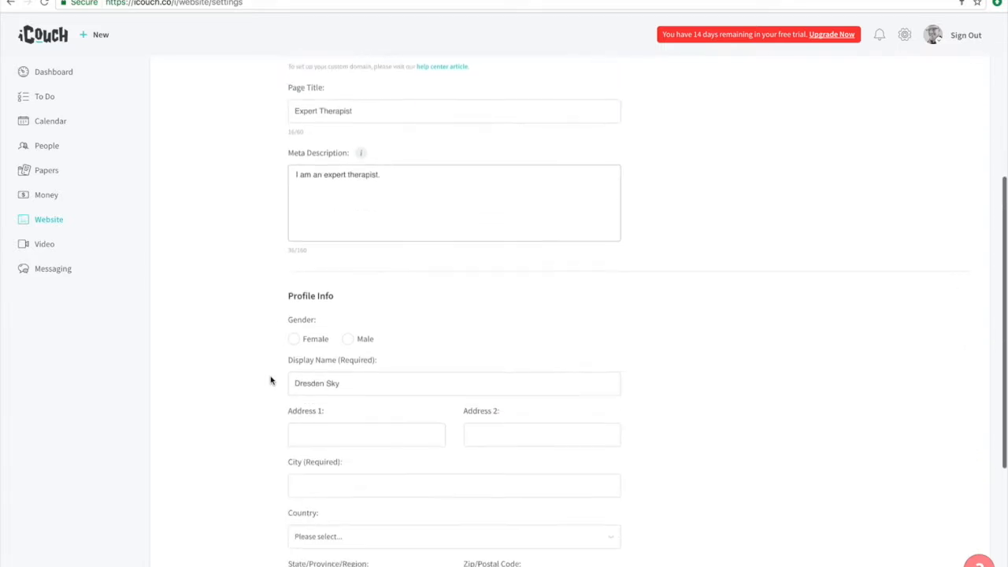
scroll(270, 380, down, 2)
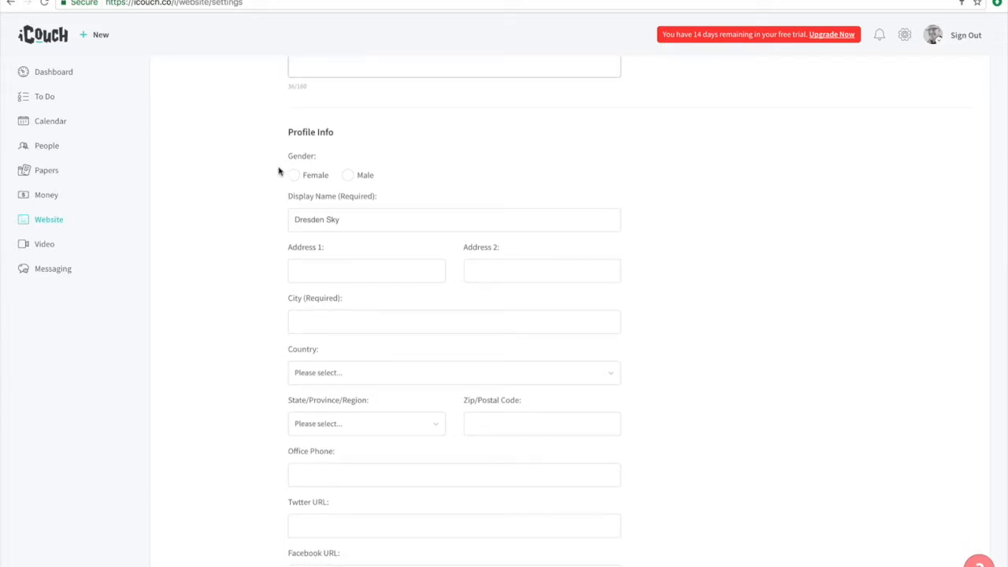
click(347, 175)
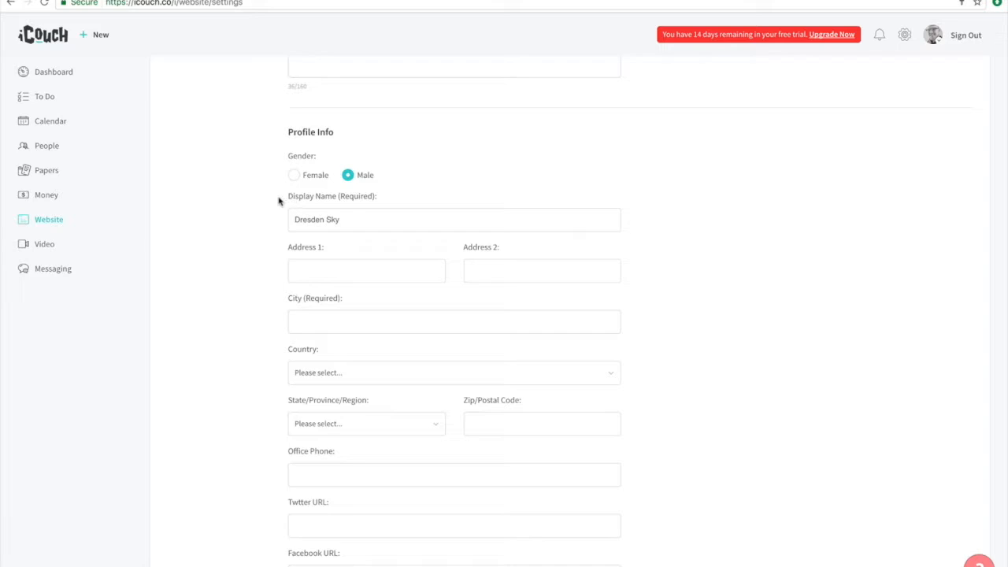
click(350, 220)
text(, M.A.)
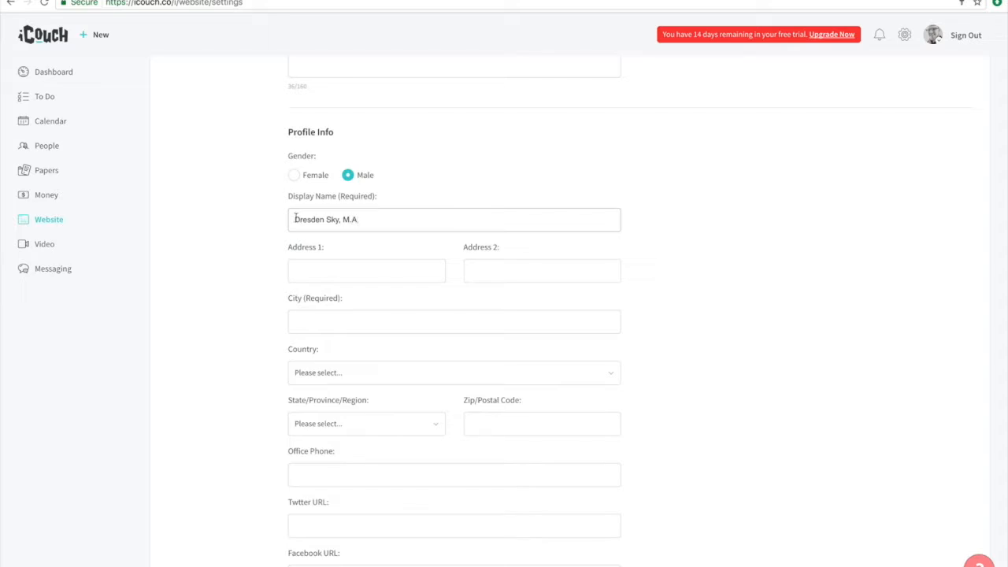
drag(296, 218, 370, 219)
click(269, 221)
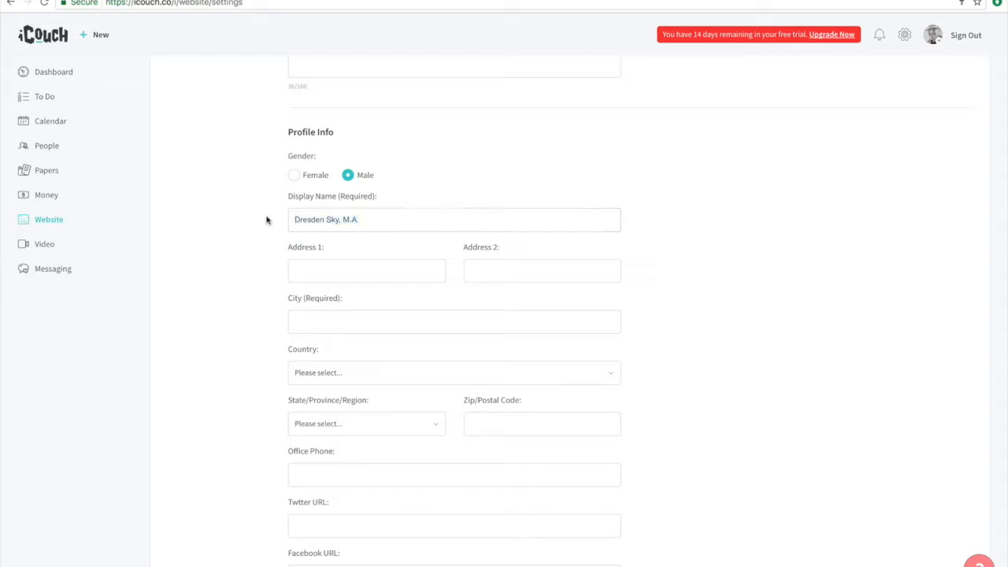
- Fill in the profile's city and ZIP code, with United States as the country and Texas as the state
scroll(266, 222, down, 3)
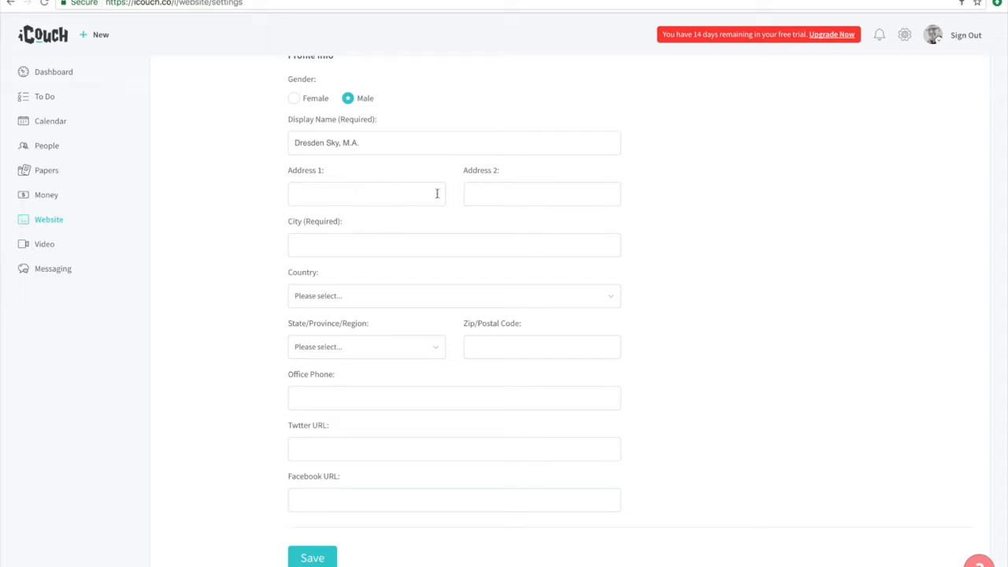
click(302, 241)
text(Spring)
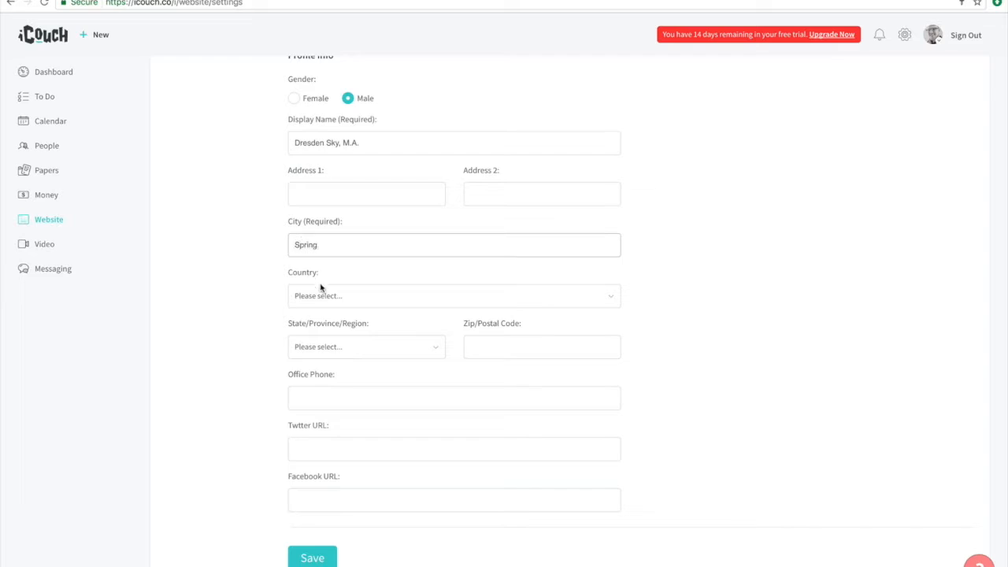
click(321, 294)
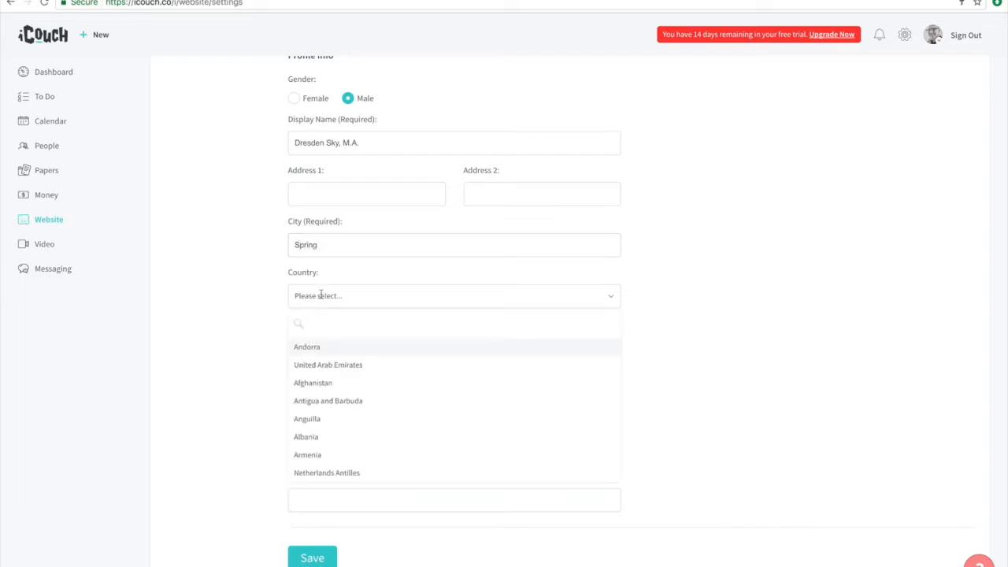
text(United)
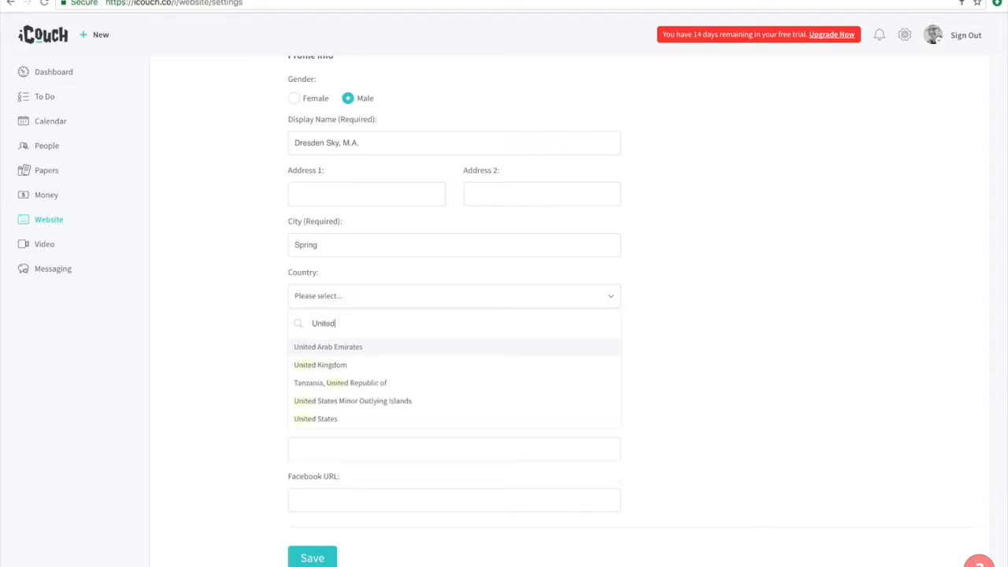
click(316, 419)
click(337, 348)
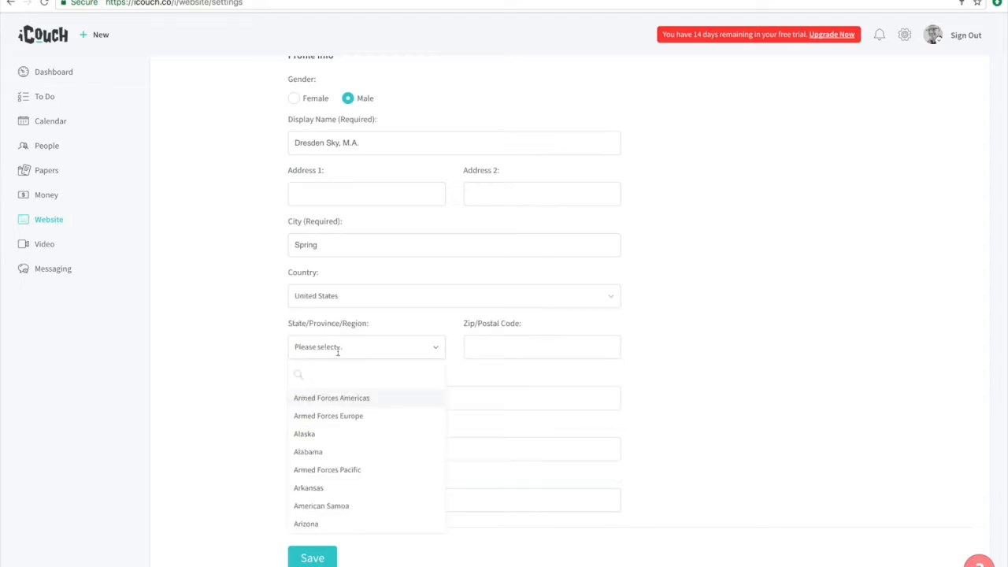
text(Tex)
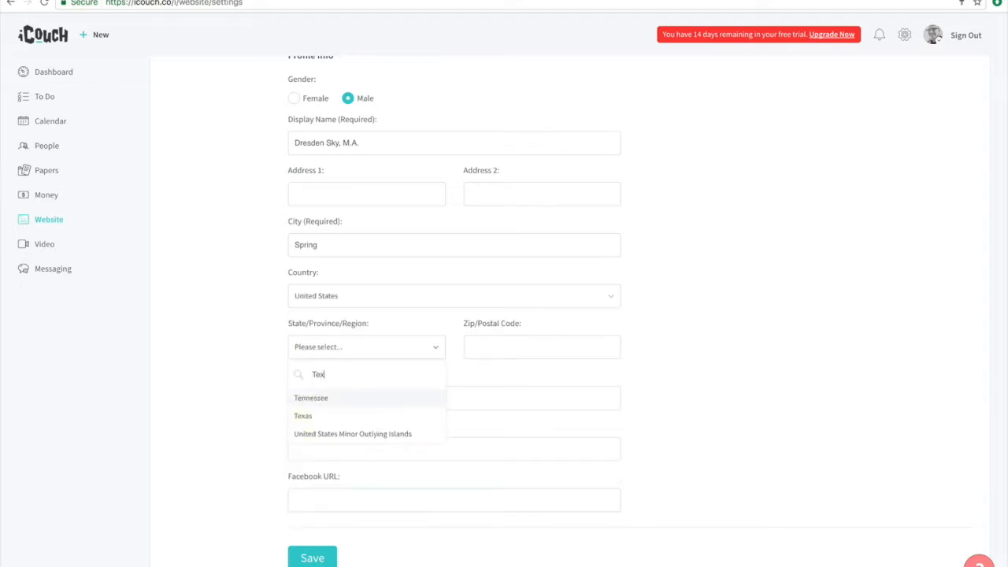
key(Return)
click(536, 353)
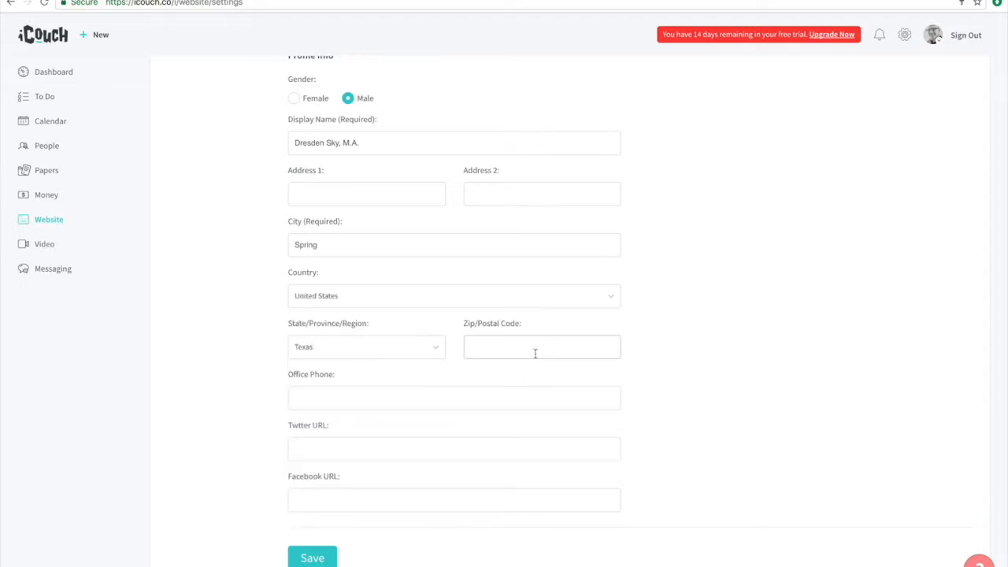
text(77386)
click(274, 387)
scroll(274, 387, down, 1)
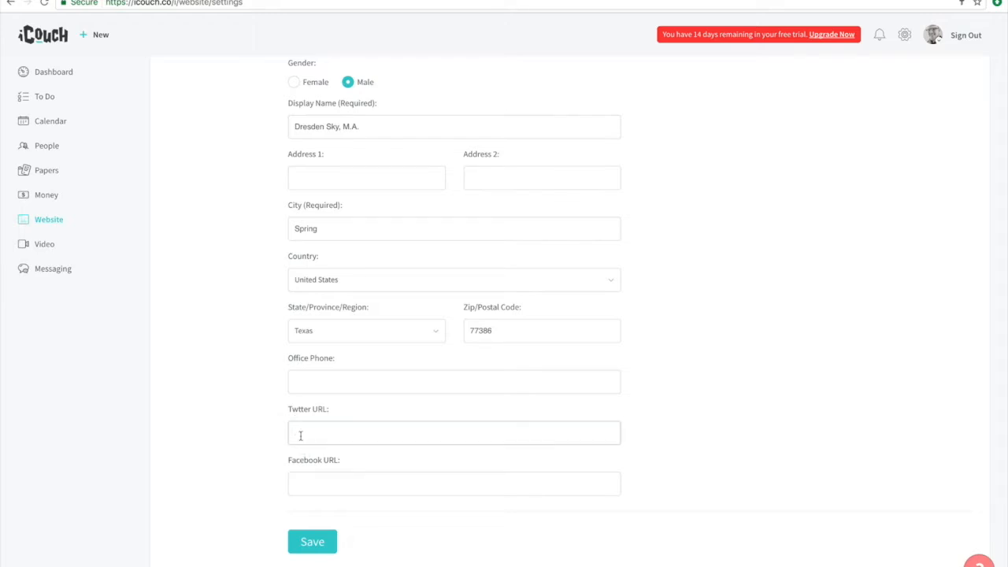
text(https://twitter.com/icouchme)
key(Tab)
text(https://facebook.com/icouch)
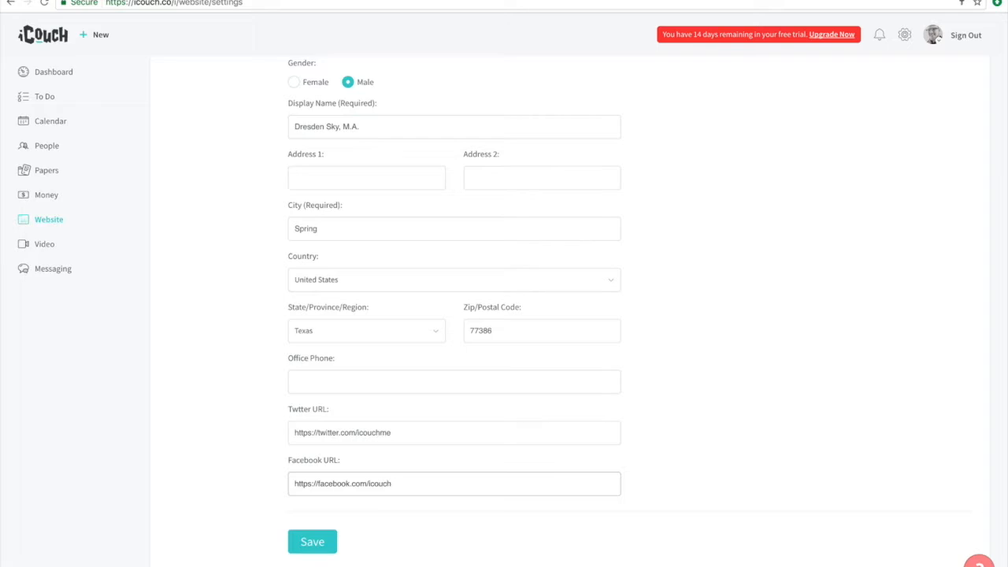
click(308, 541)
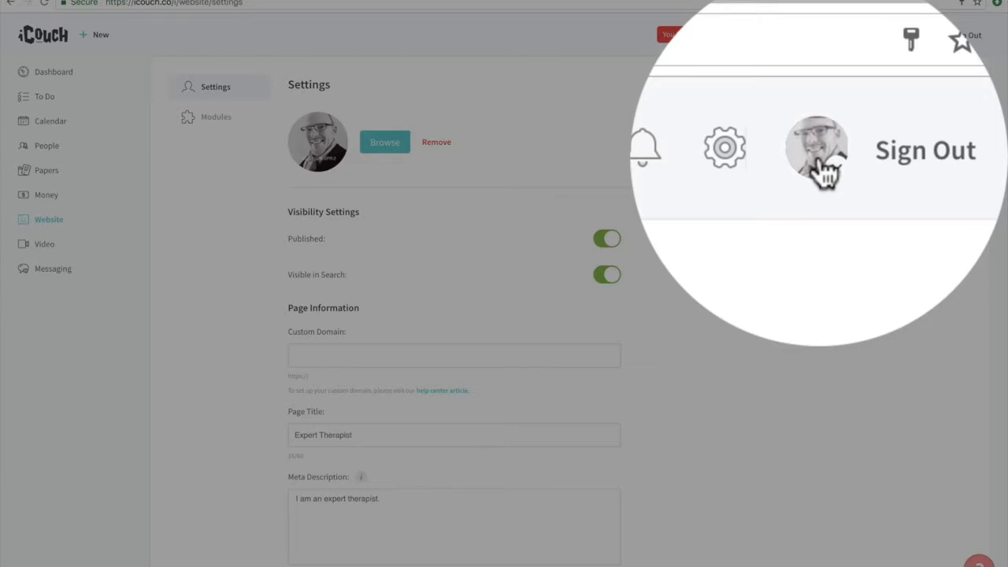
- Open the account's own public website and review its header details and home page content
click(824, 173)
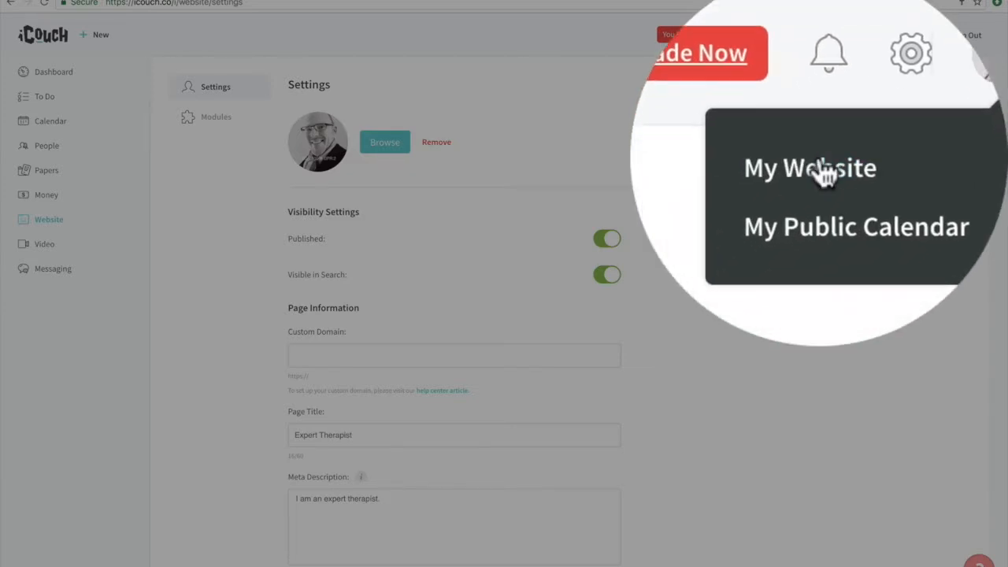
click(825, 169)
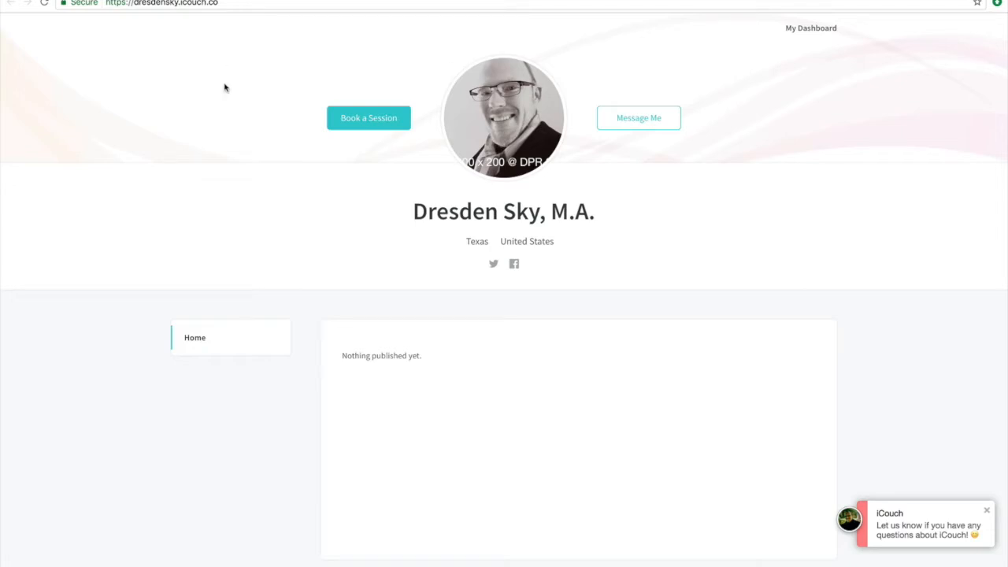
scroll(213, 210, down, 1)
scroll(214, 210, up, 1)
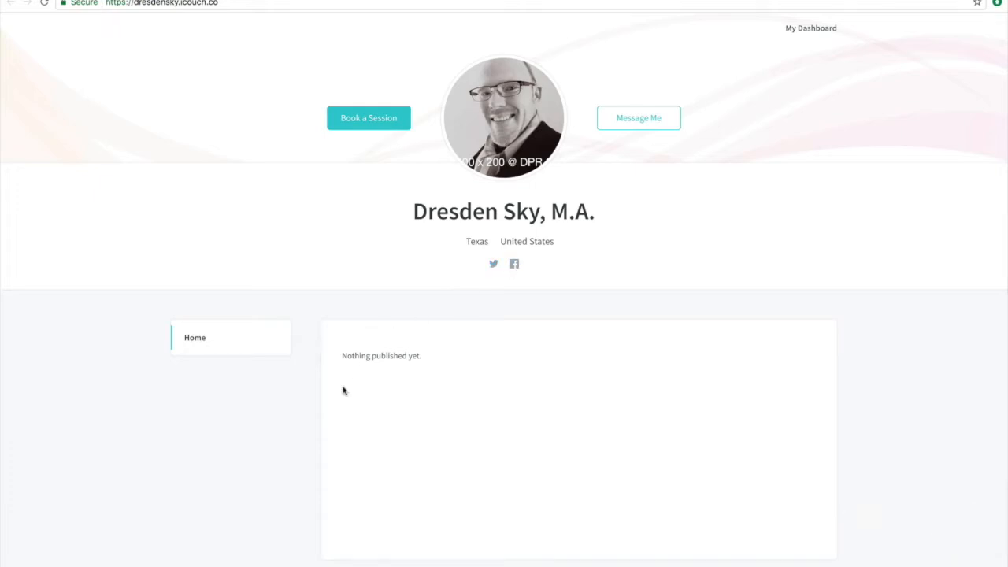
scroll(349, 378, down, 2)
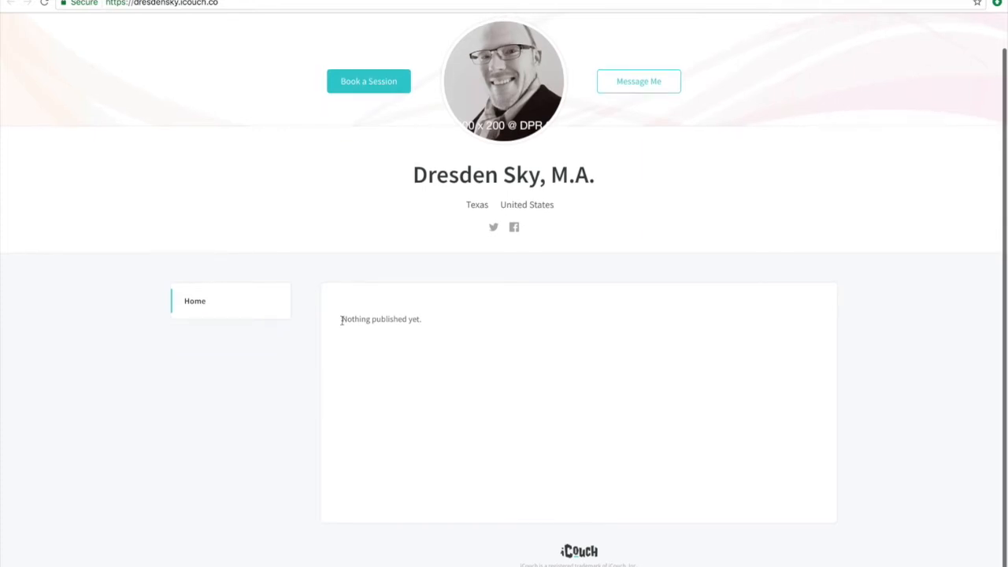
scroll(341, 320, up, 2)
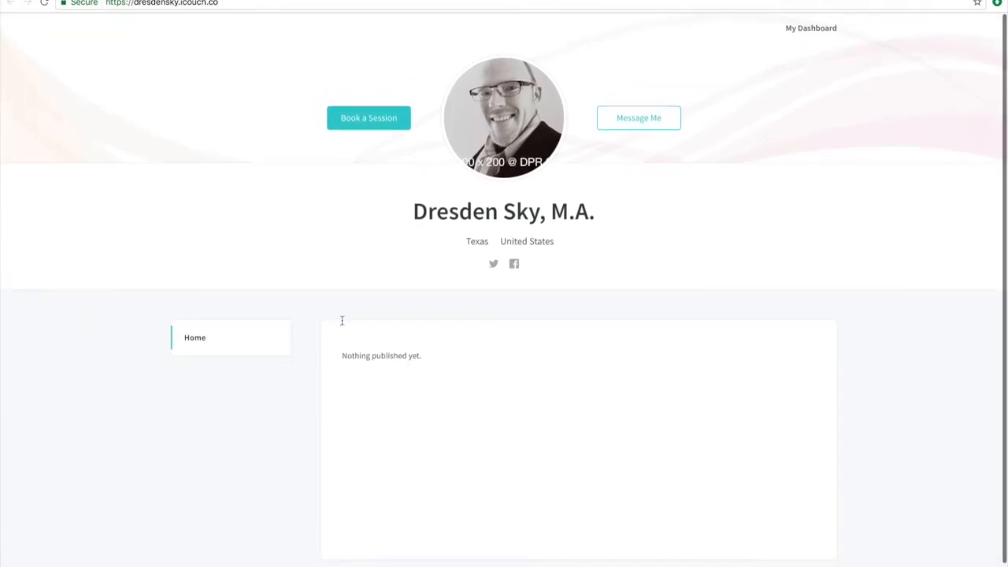
- In the website's Bio module, replace the placeholder with "I am an expert therapist." and format that line as an H2 heading
click(244, 0)
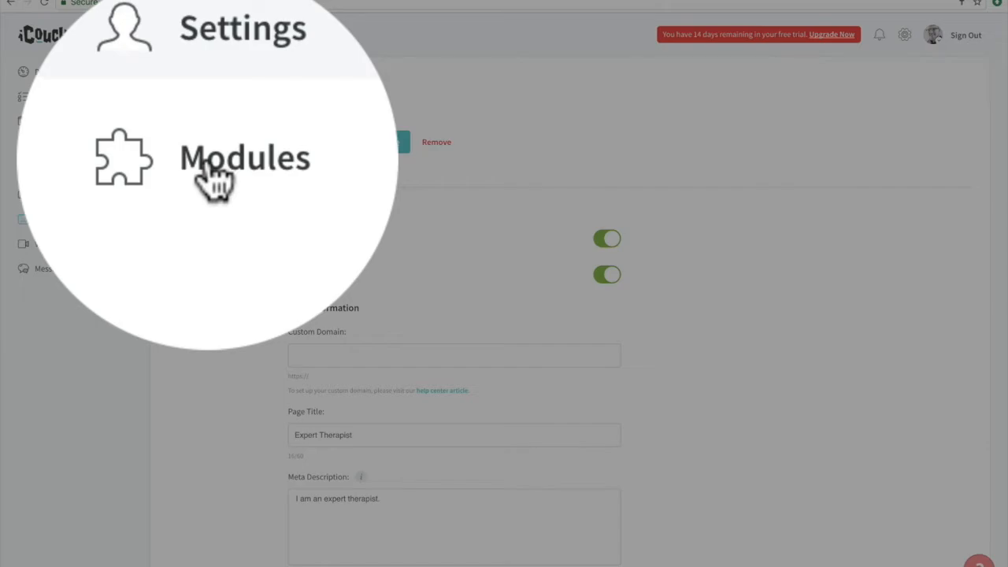
click(223, 197)
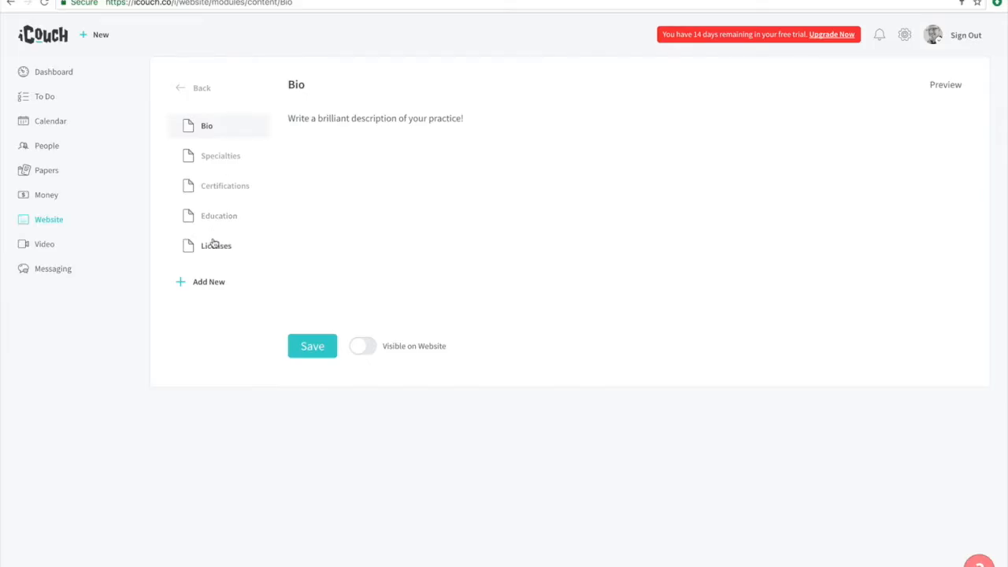
triple_click(322, 119)
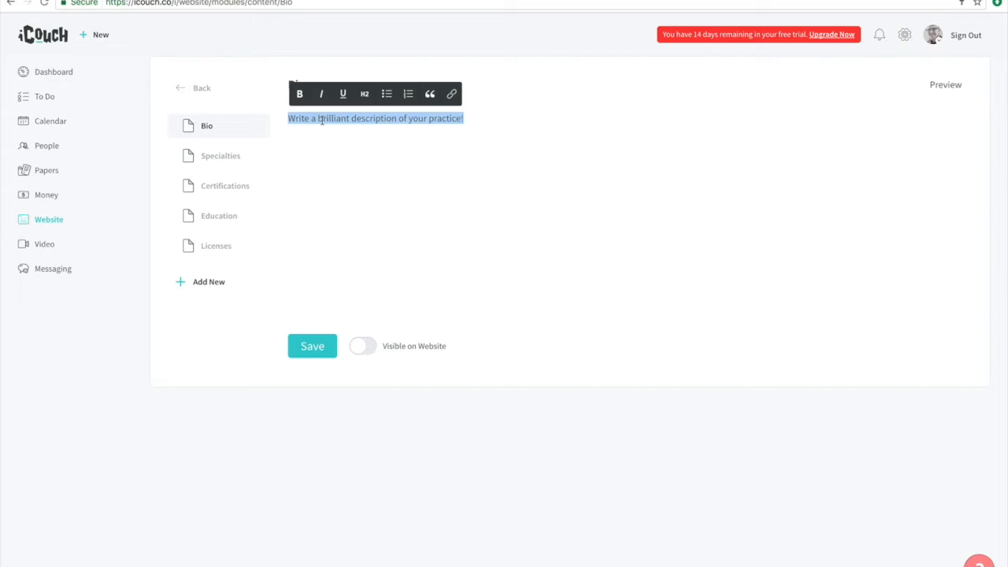
text(I am an expert therapist.)
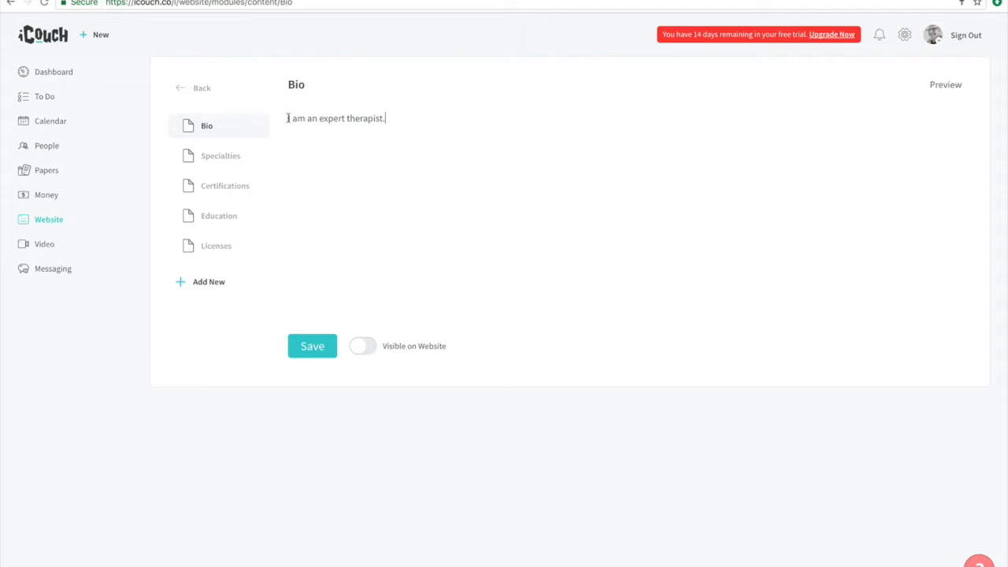
drag(387, 118, 293, 136)
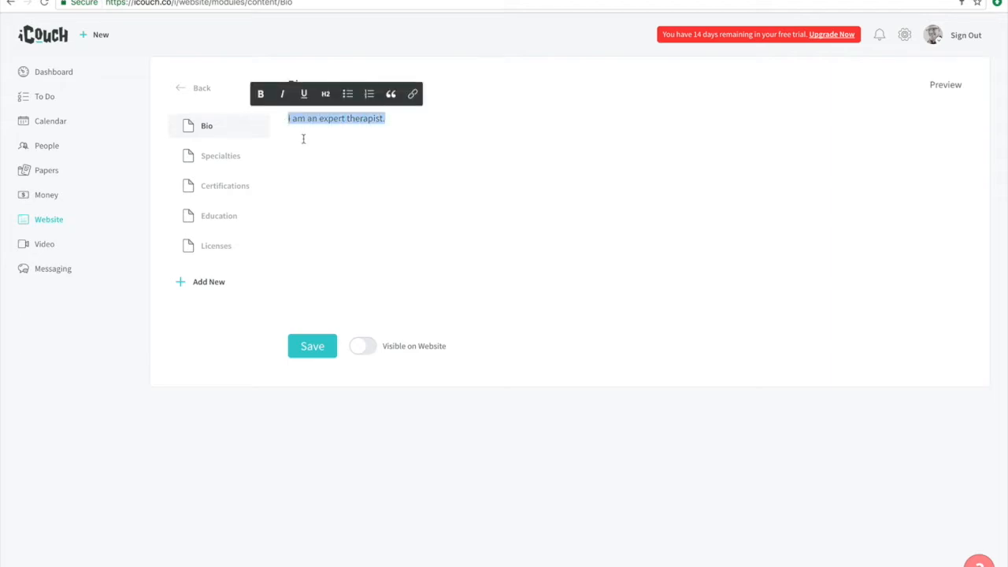
click(325, 96)
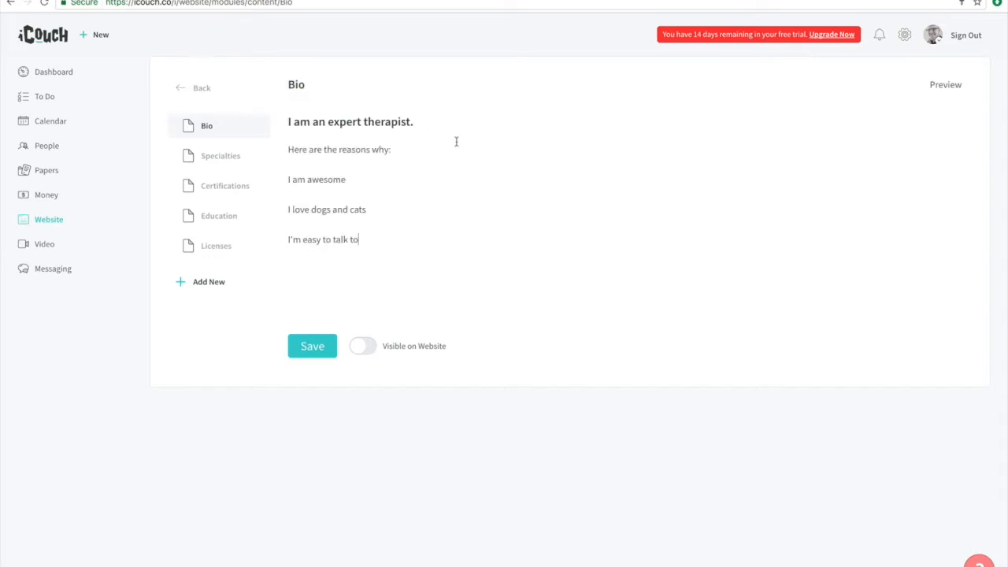
- Format the three reason lines in the Bio as a bulleted list, and change that list to a numbered one
drag(358, 239, 287, 182)
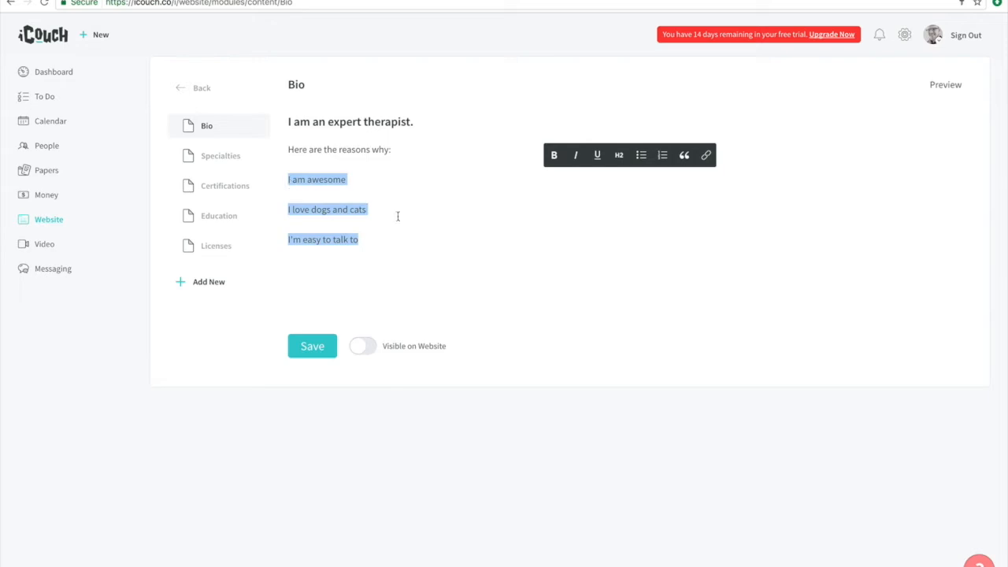
click(642, 157)
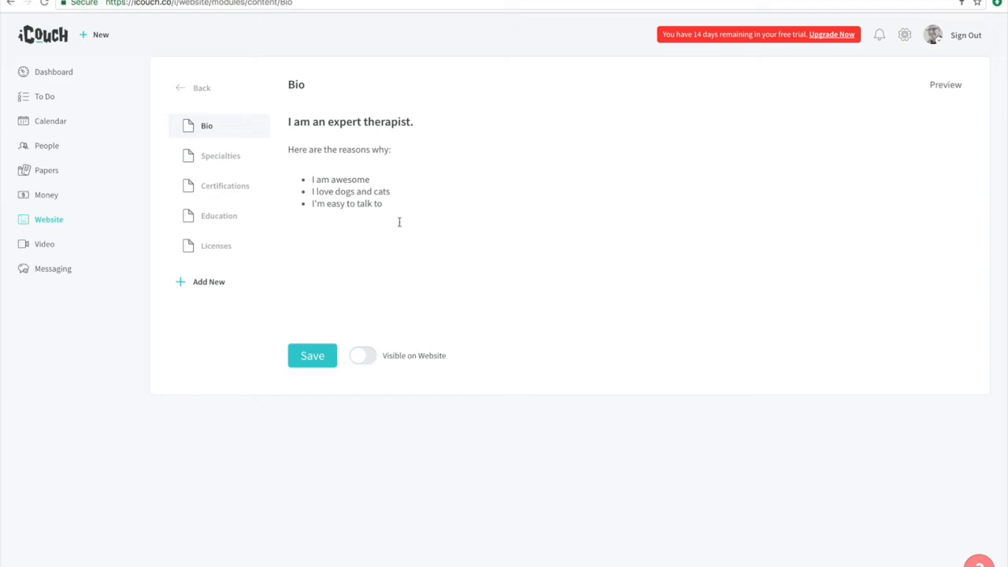
drag(386, 203, 311, 176)
click(674, 156)
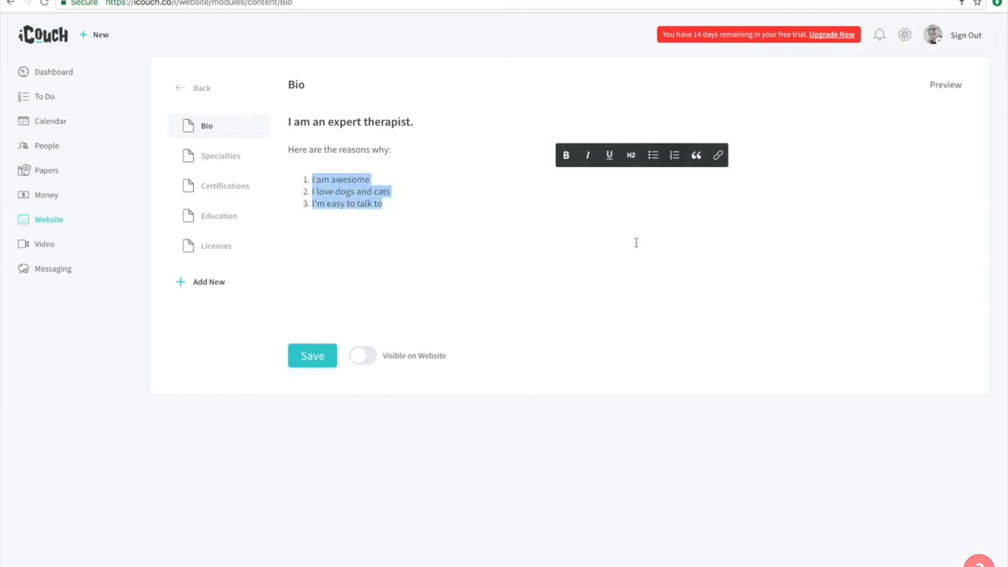
- Turn the three reason lines into a quote in bold italics, switching underline on and off again
click(695, 156)
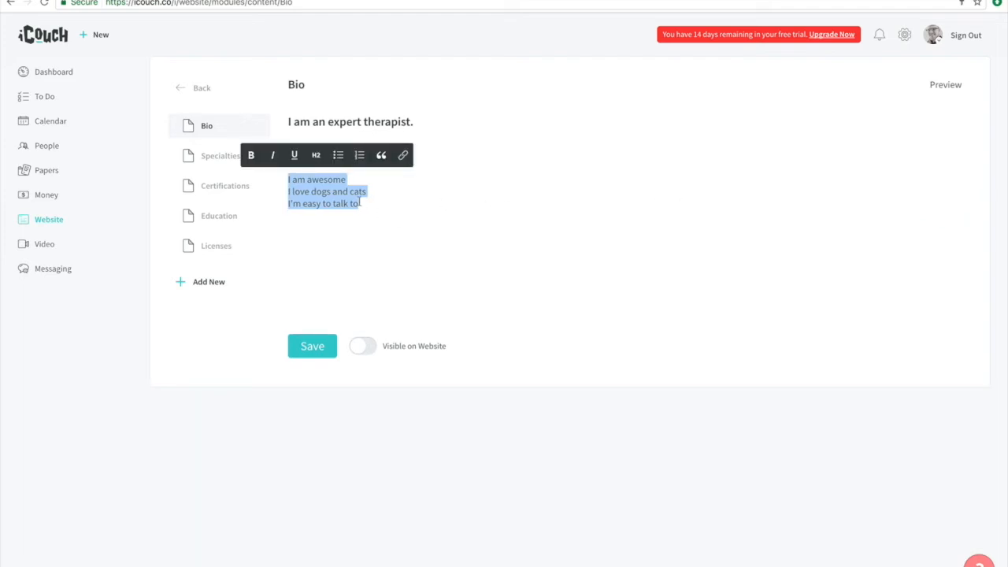
click(250, 158)
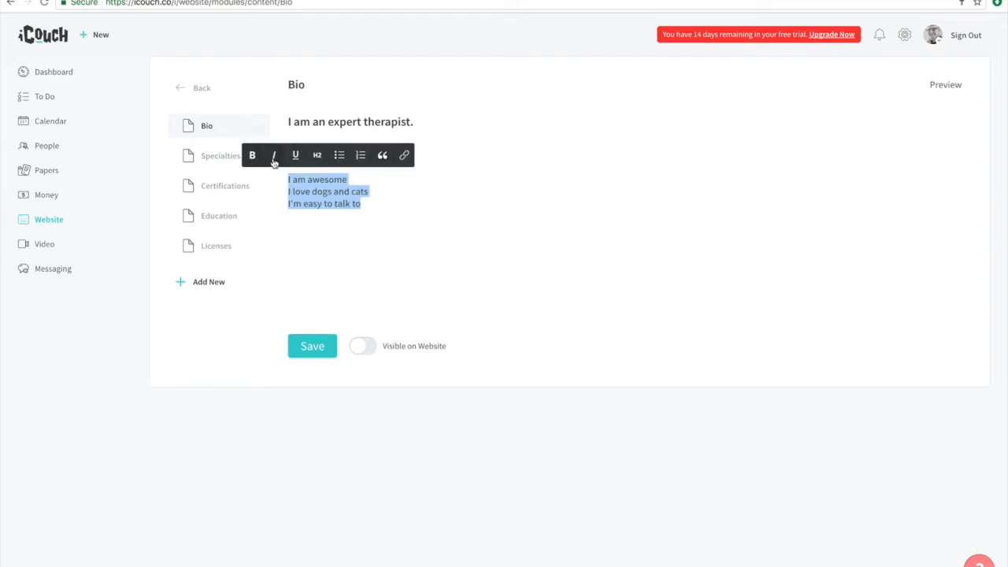
click(273, 158)
click(294, 156)
click(294, 156)
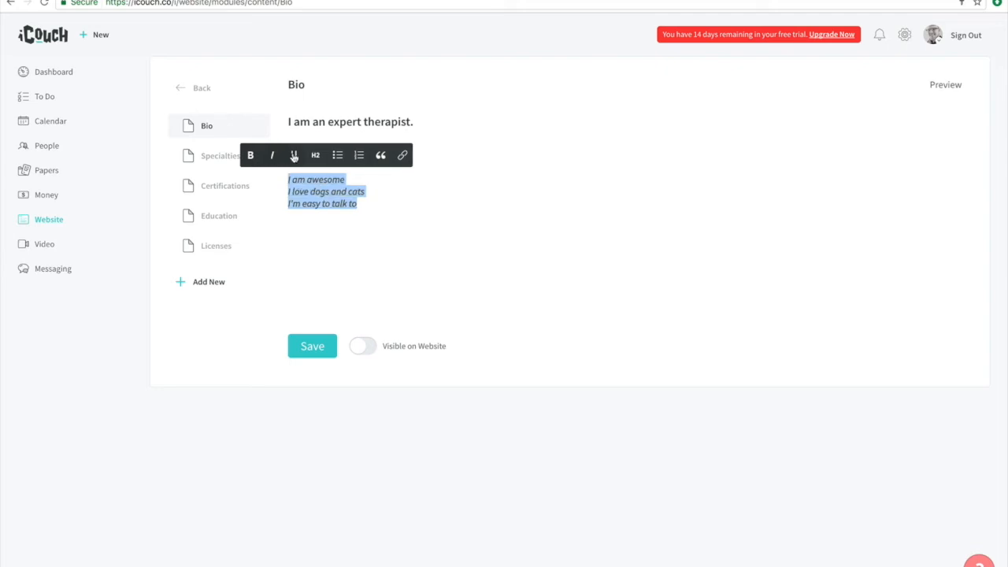
click(402, 158)
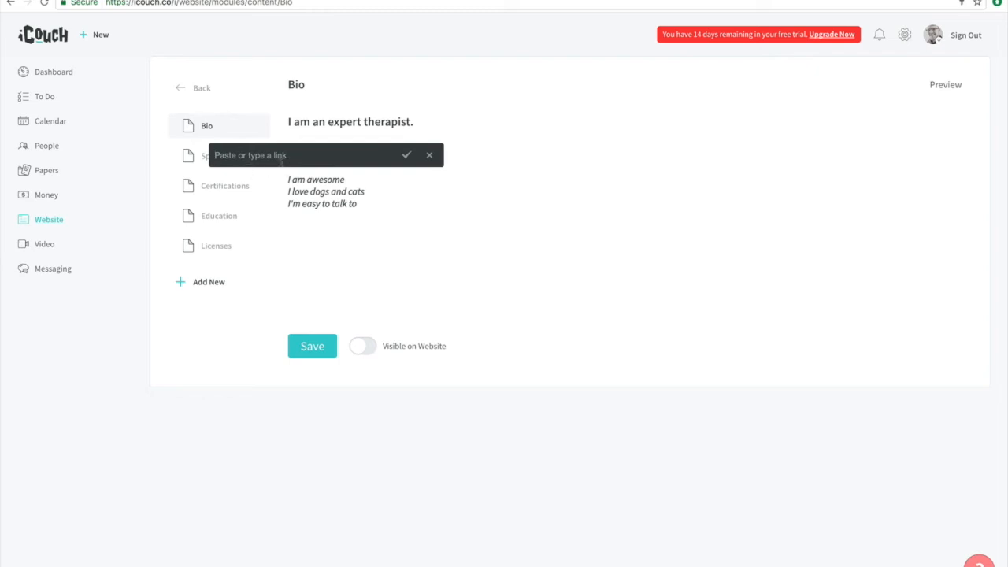
text(https://icouch.me)
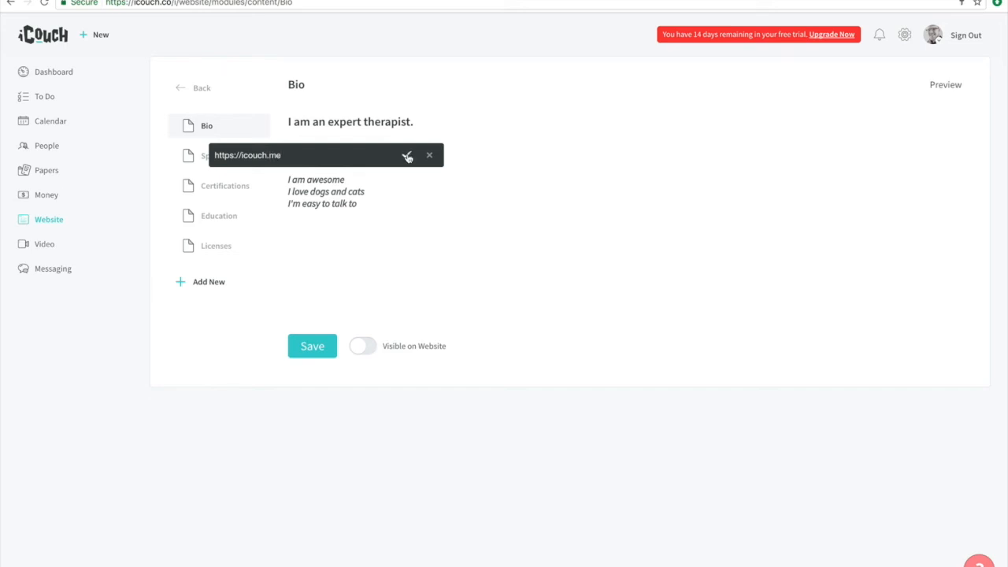
click(407, 155)
click(445, 218)
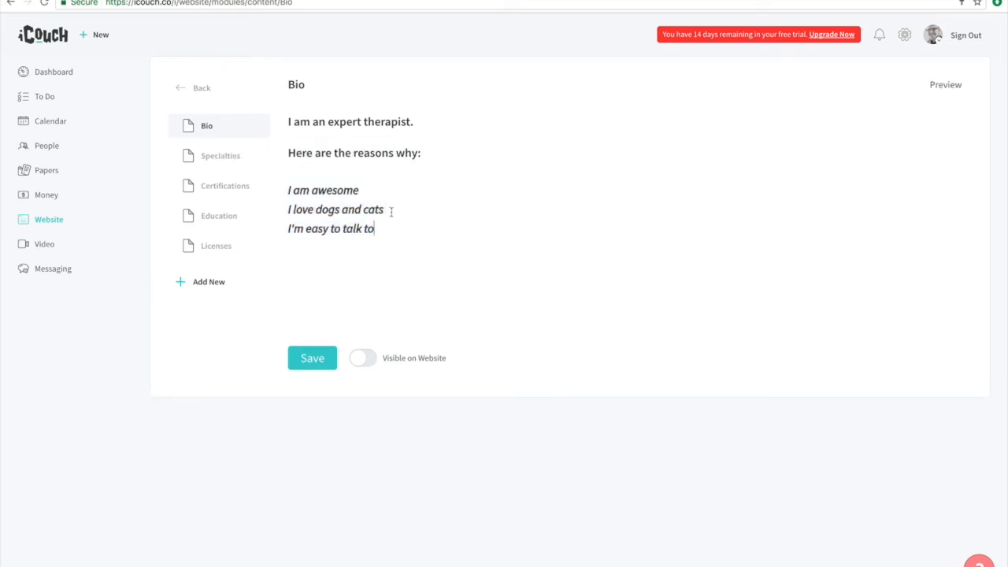
- In the Specialties module with Depression, Anxiety and Stress as items, turn on visibility on the website and save it
click(250, 161)
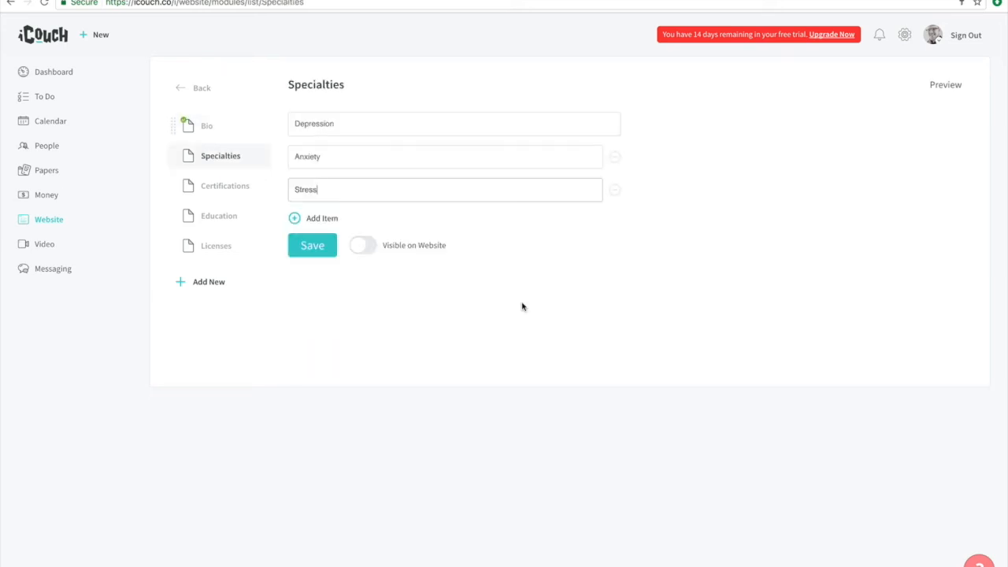
click(359, 247)
click(320, 252)
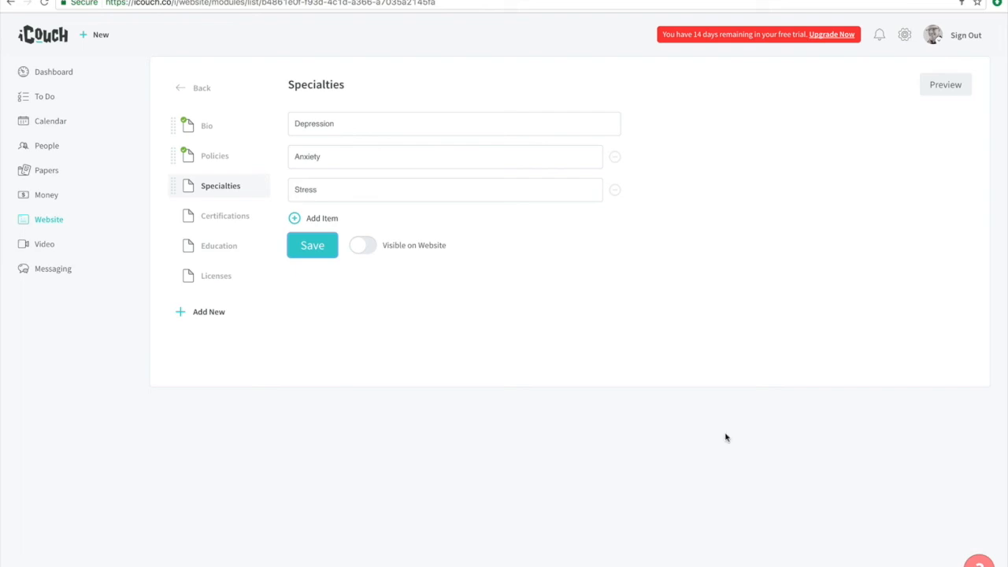
- Open the help center's form for contacting support directly
click(979, 562)
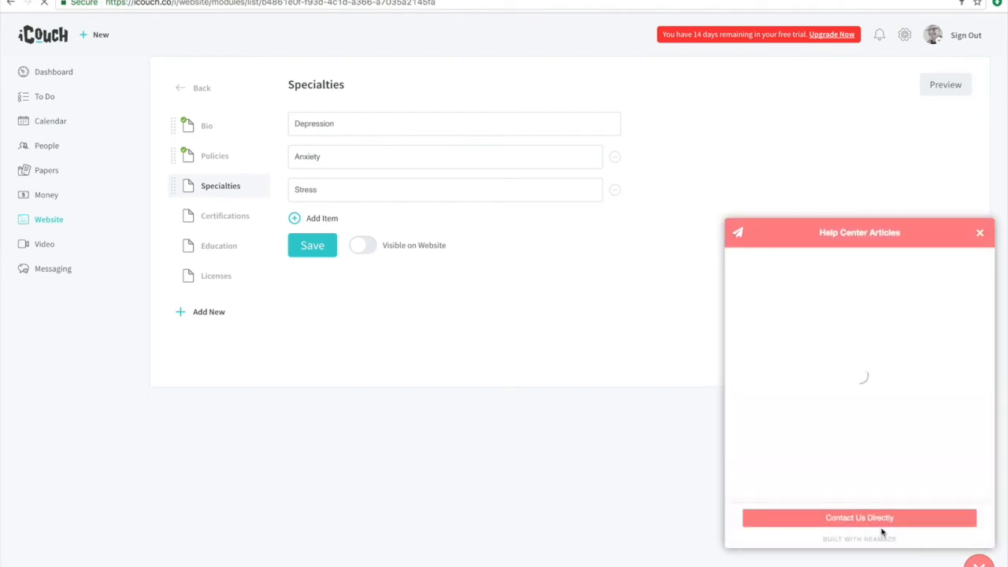
click(867, 519)
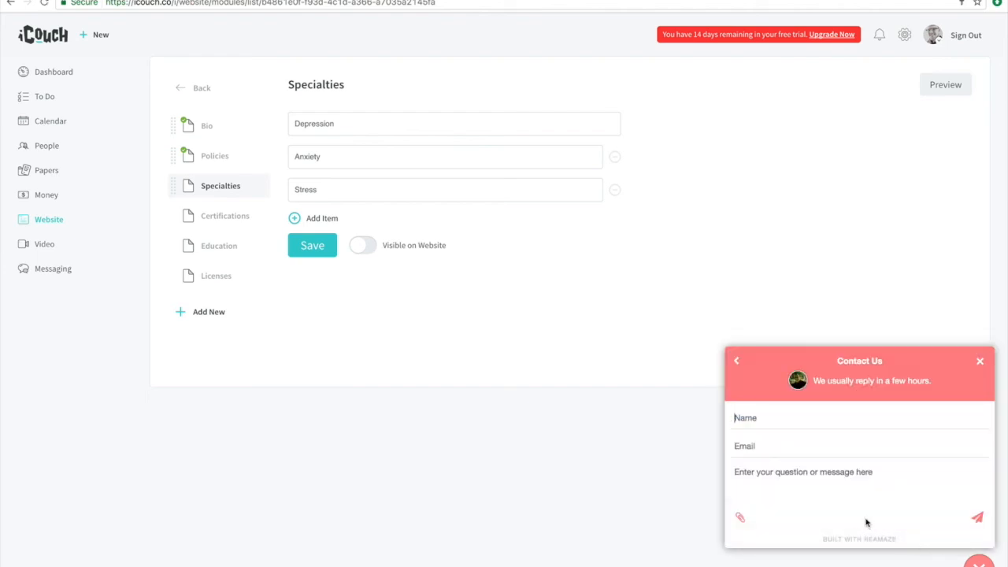